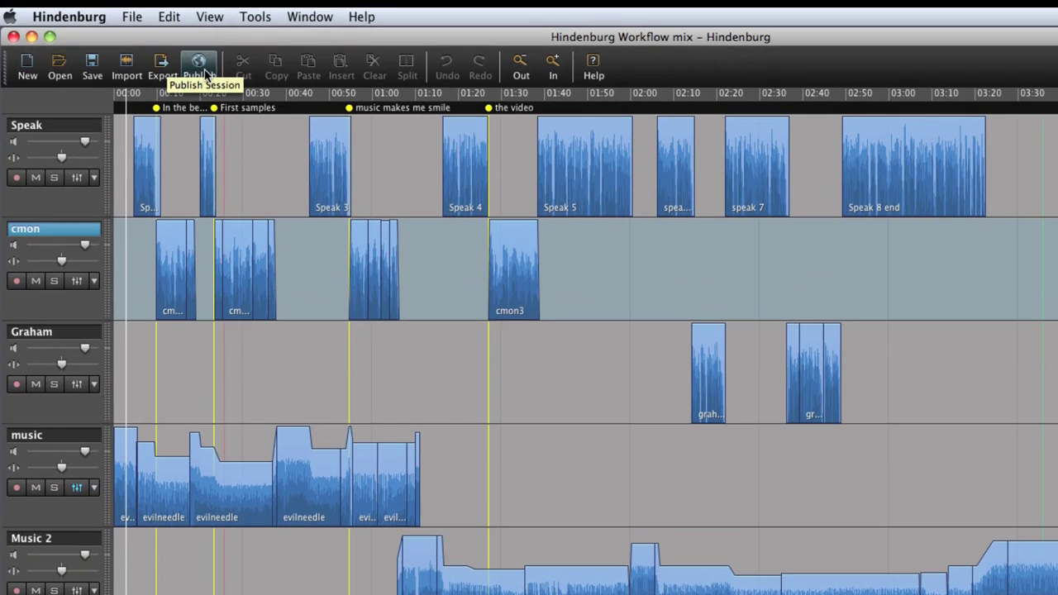
# Open the Publish Session dialog showing the My Soundcloud Podcast, Hindenburg FTP and Hindenburg Podcast destinations.
pyautogui.click(199, 66)
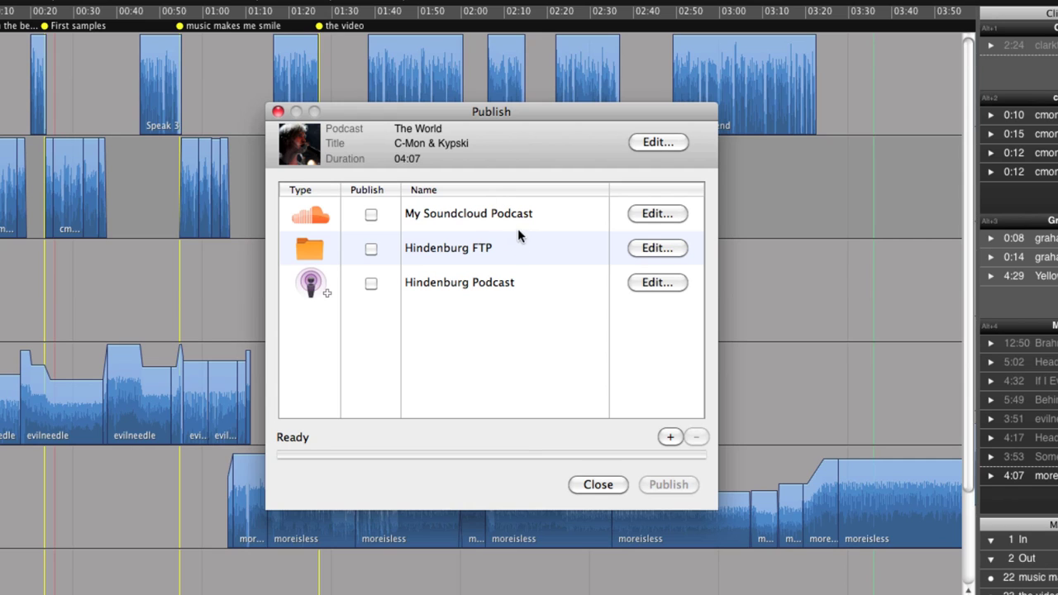
pyautogui.click(526, 218)
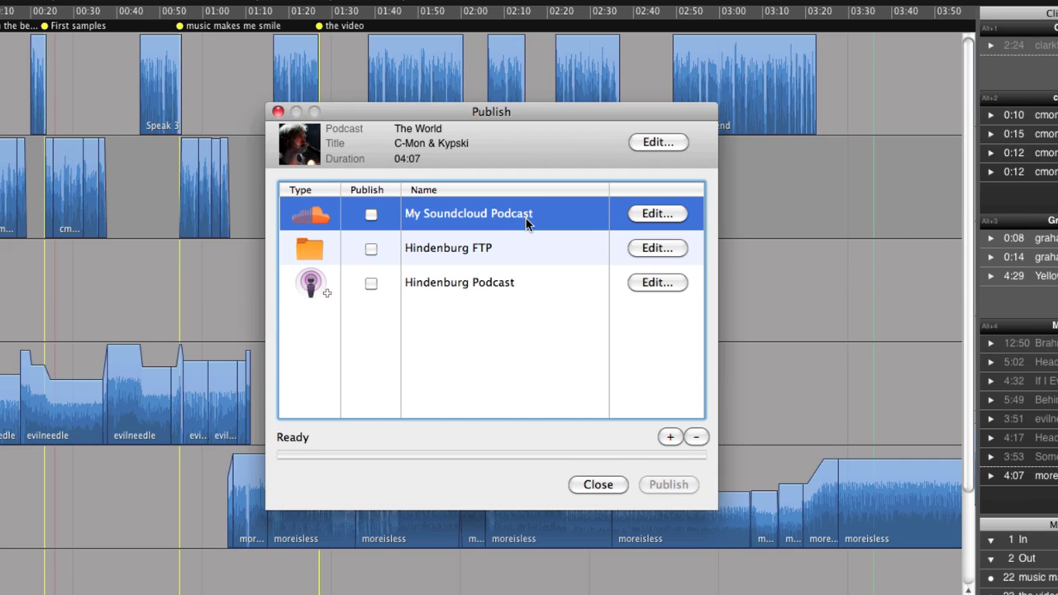
pyautogui.click(371, 214)
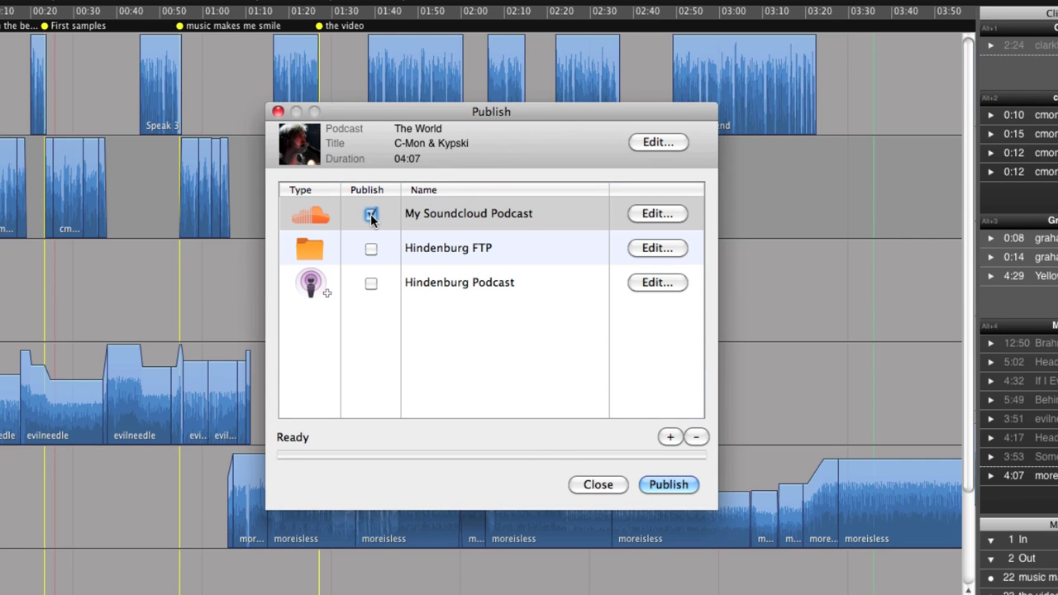
pyautogui.click(370, 250)
pyautogui.click(371, 284)
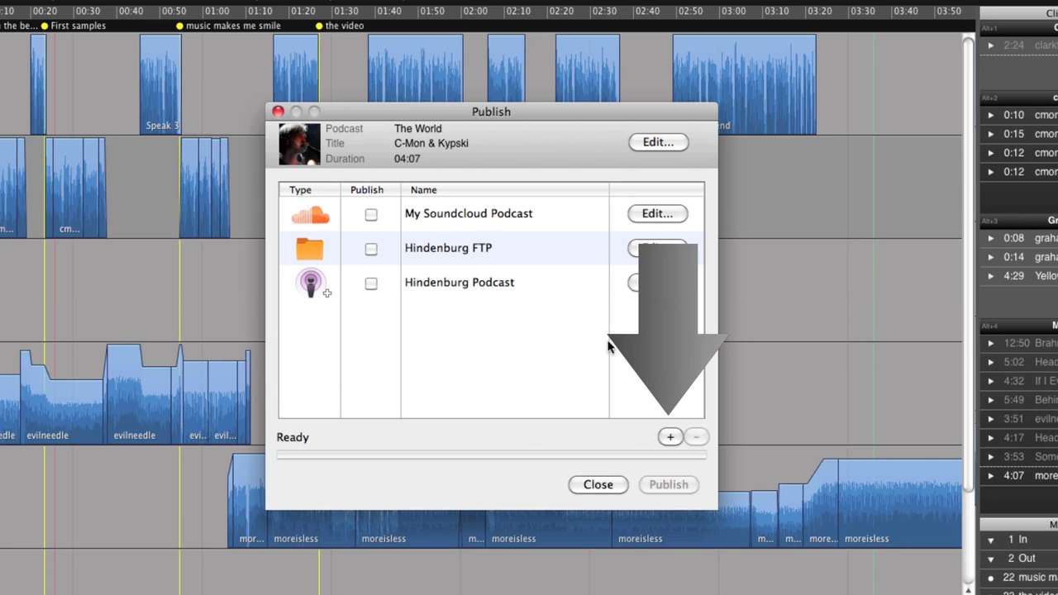
# Add a new publish target named 'My Soundcloud' of type SoundCloud and go to its settings.
pyautogui.click(671, 438)
pyautogui.write('My Sound')
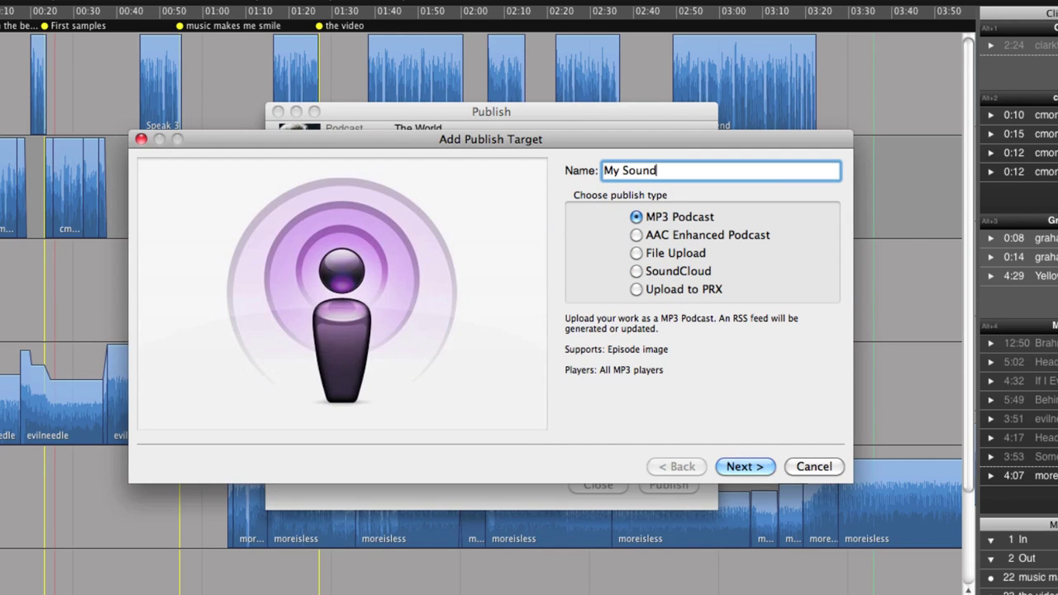
pyautogui.write('cloud')
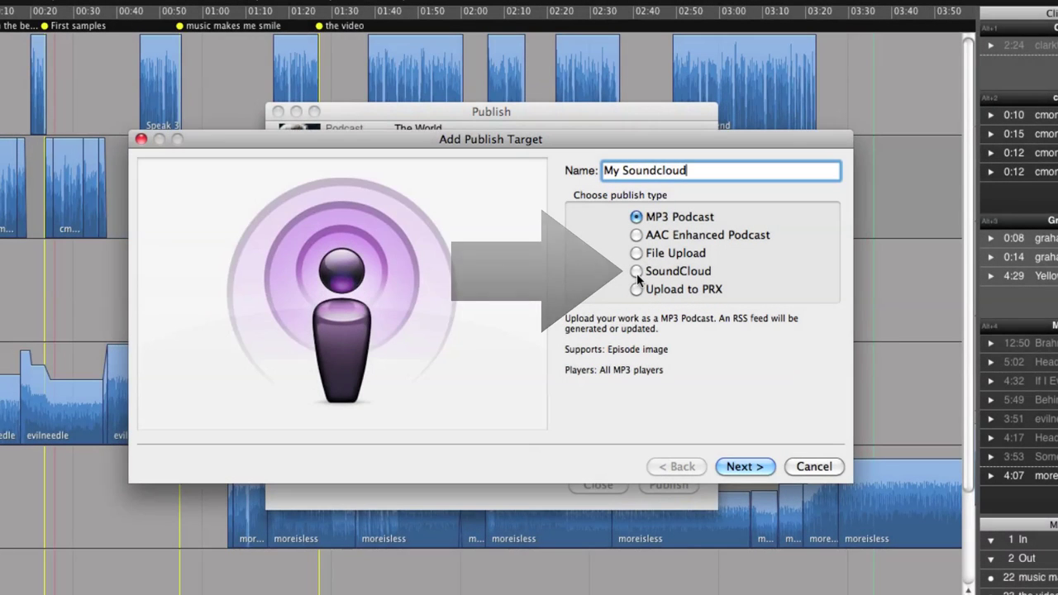
pyautogui.click(636, 273)
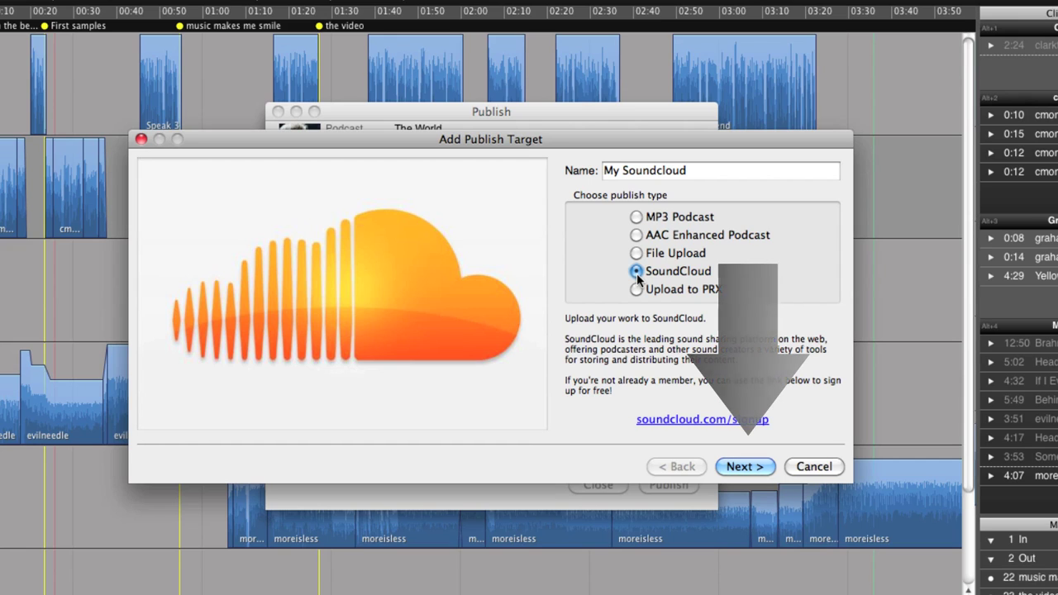
pyautogui.click(739, 466)
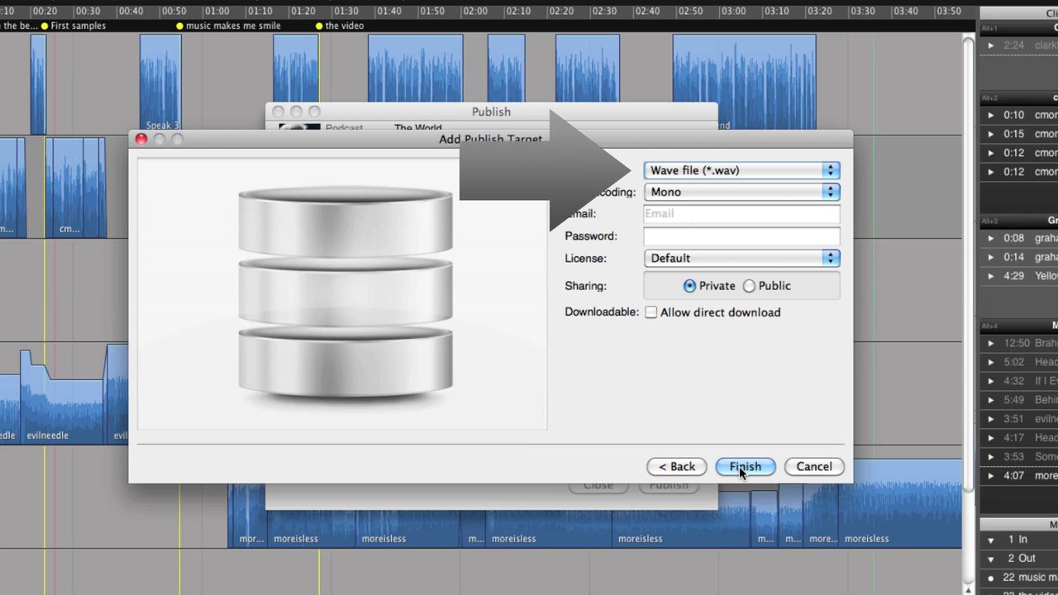
# Set the SoundCloud target's format to AAC file (*.m4a) with High Quality encoding.
pyautogui.click(769, 176)
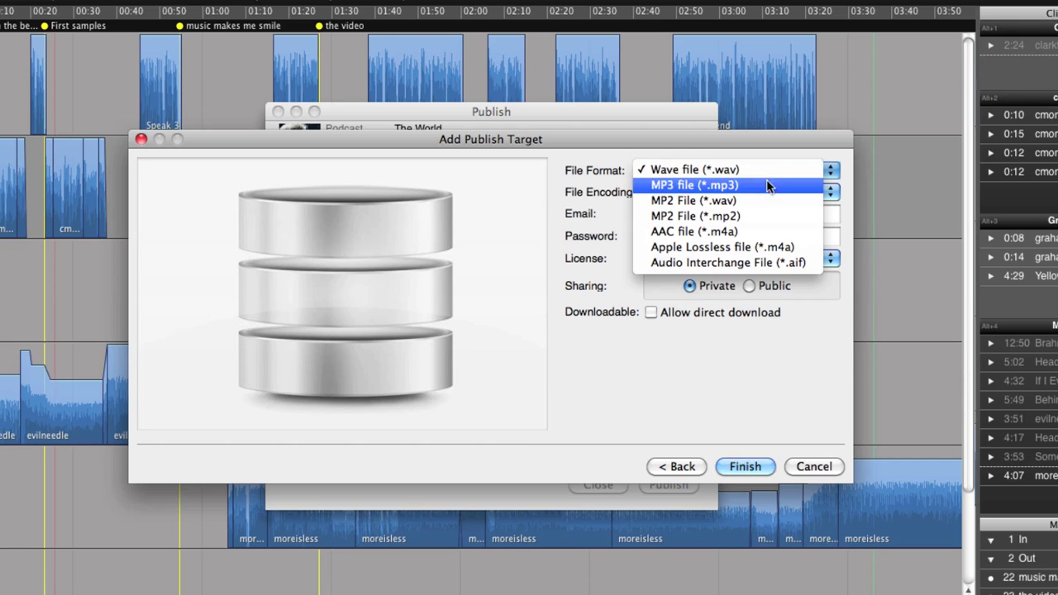
pyautogui.click(752, 231)
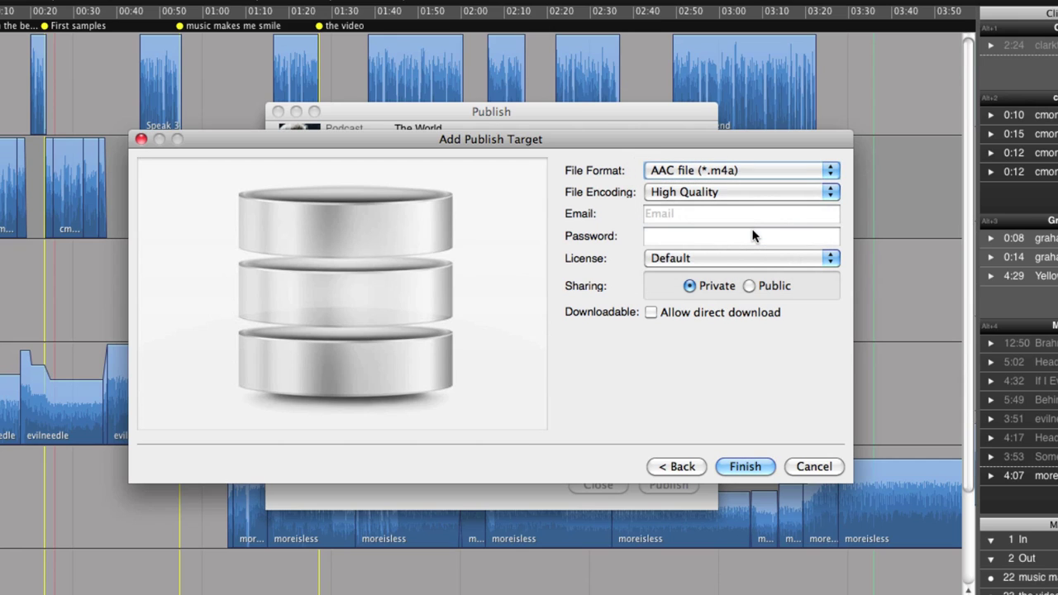
pyautogui.click(768, 192)
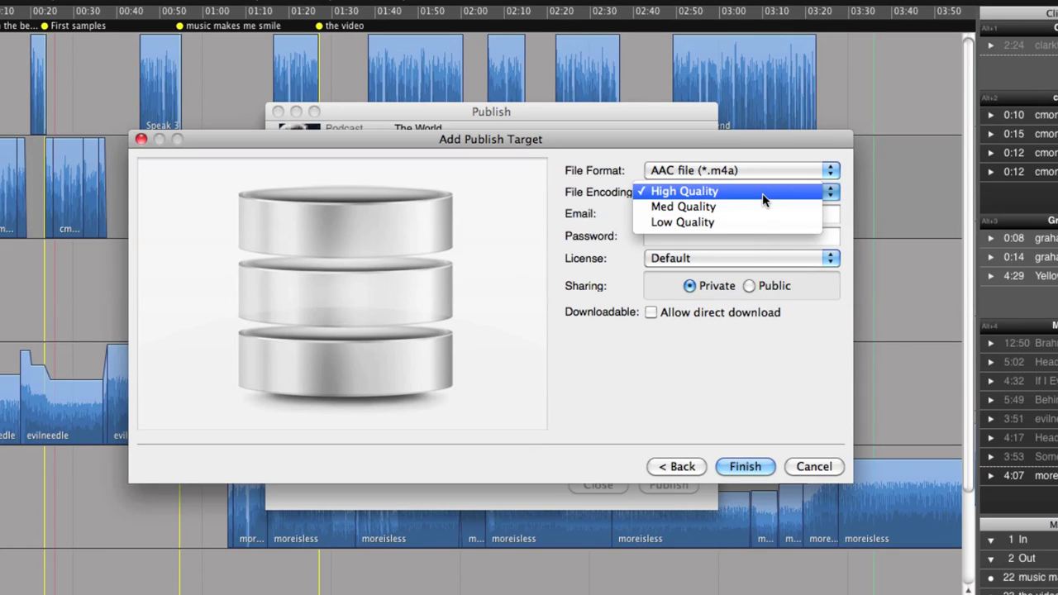
pyautogui.click(762, 198)
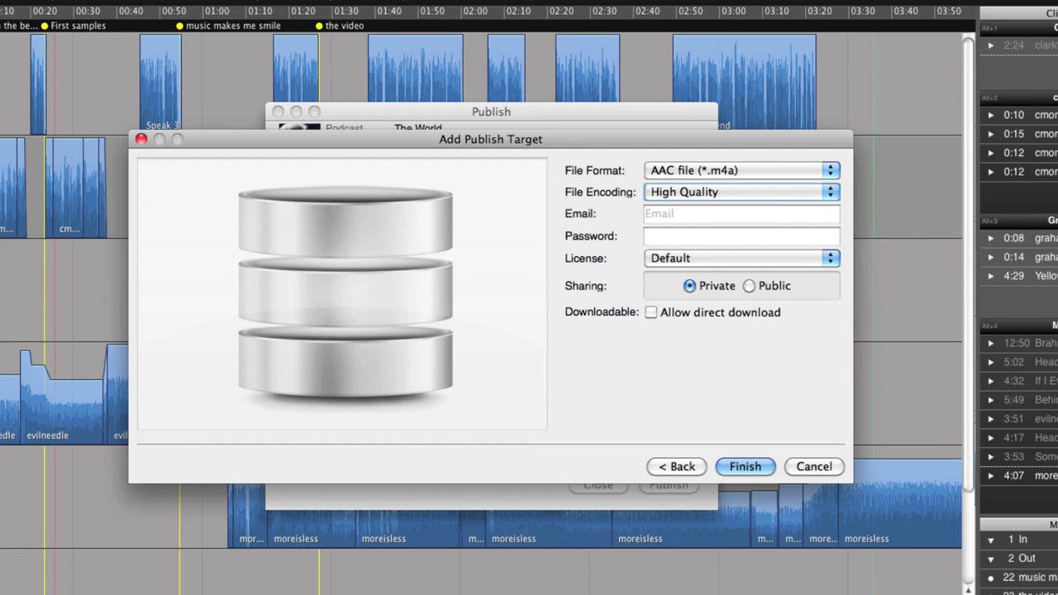
pyautogui.click(741, 213)
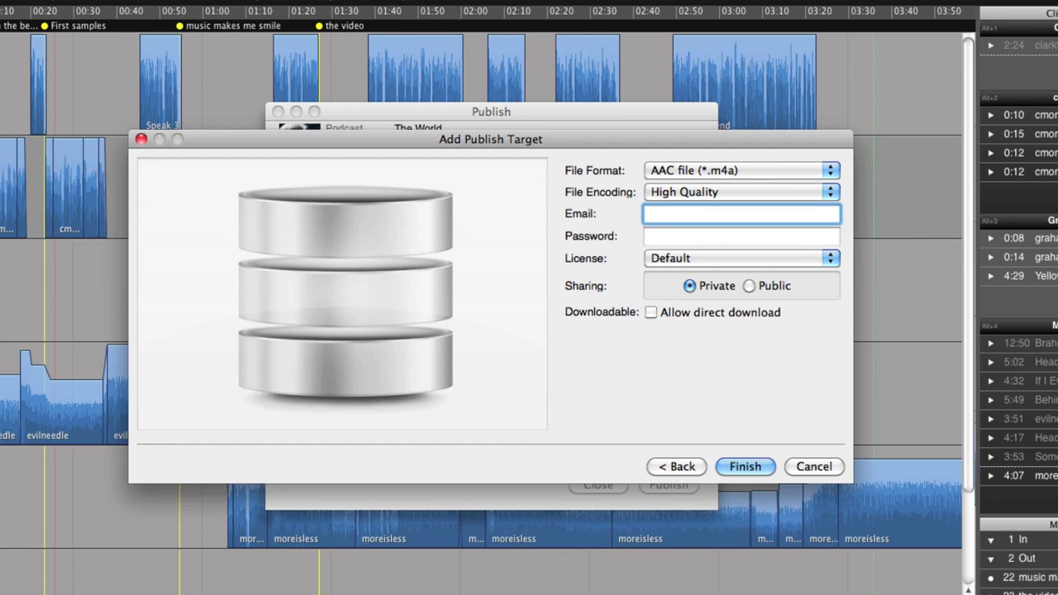
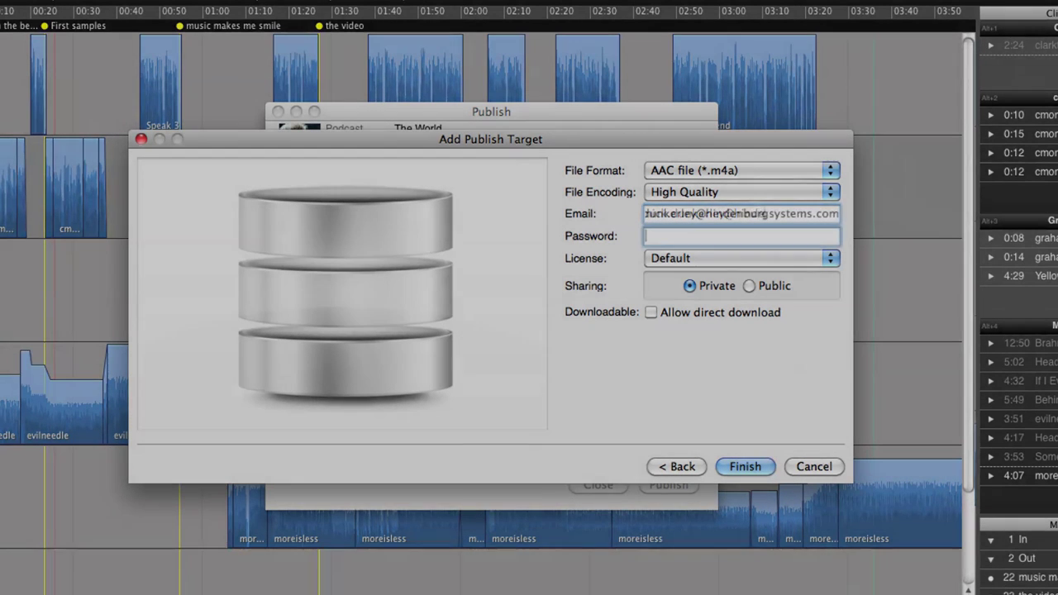
# Enter the SoundCloud account email and password.
pyautogui.press('Tab')
pyautogui.write('••••••')
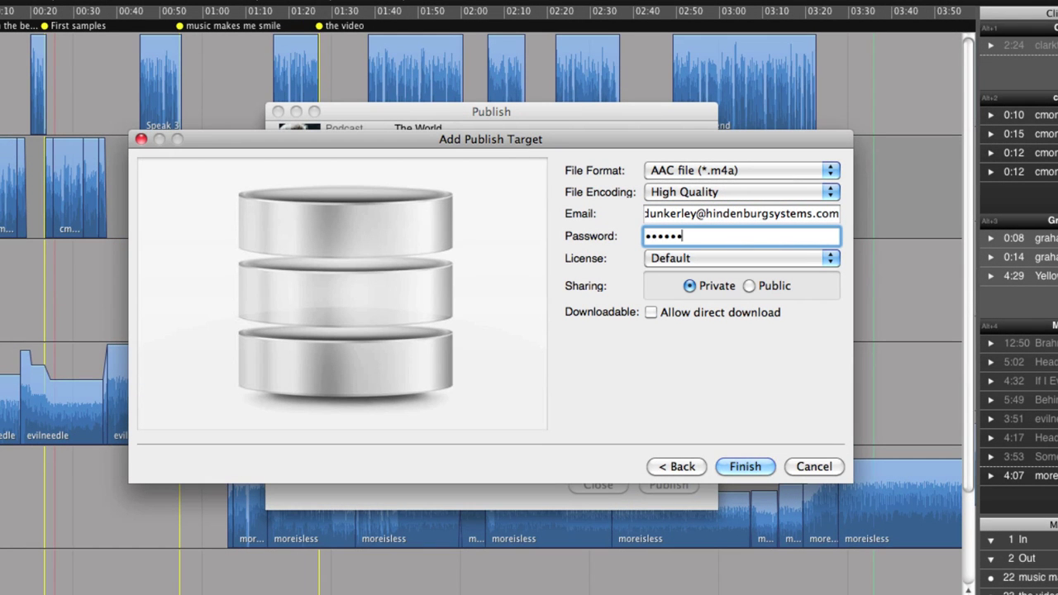
# Keep licence on Default, sharing on Private and direct download unchecked.
pyautogui.click(826, 258)
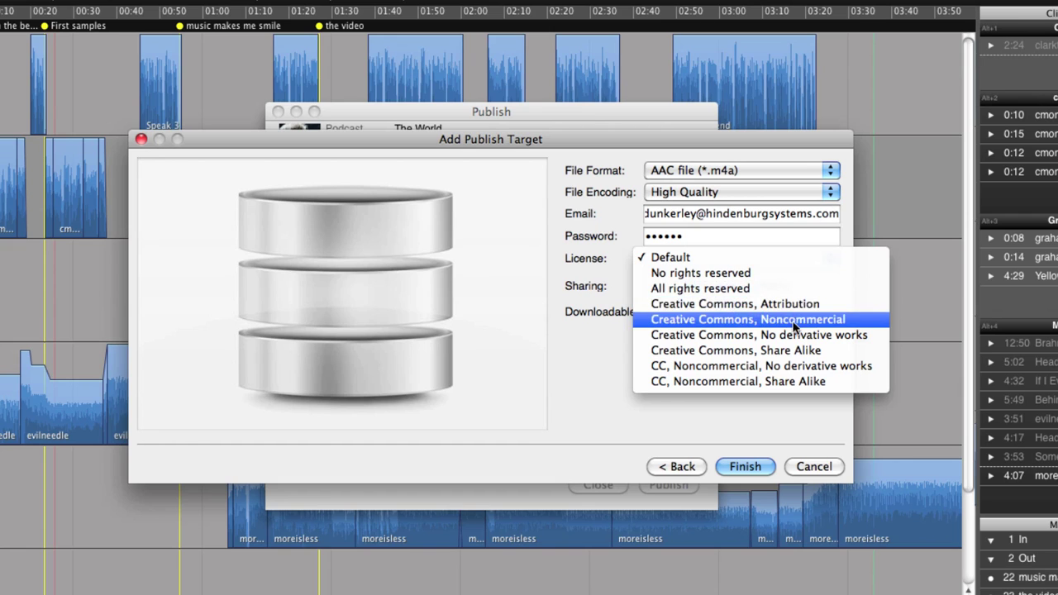
pyautogui.click(780, 258)
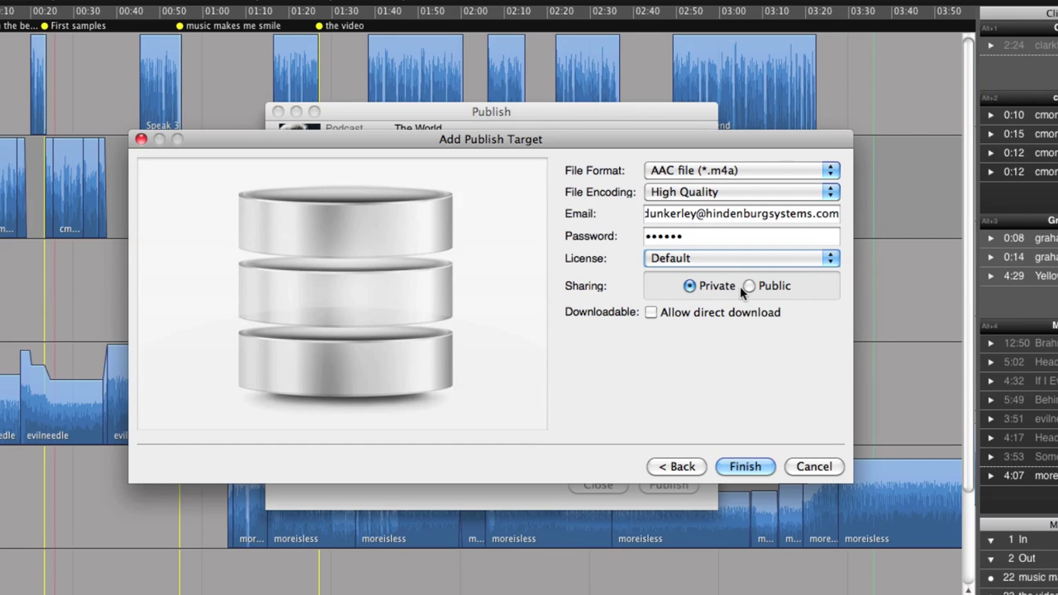
pyautogui.click(750, 287)
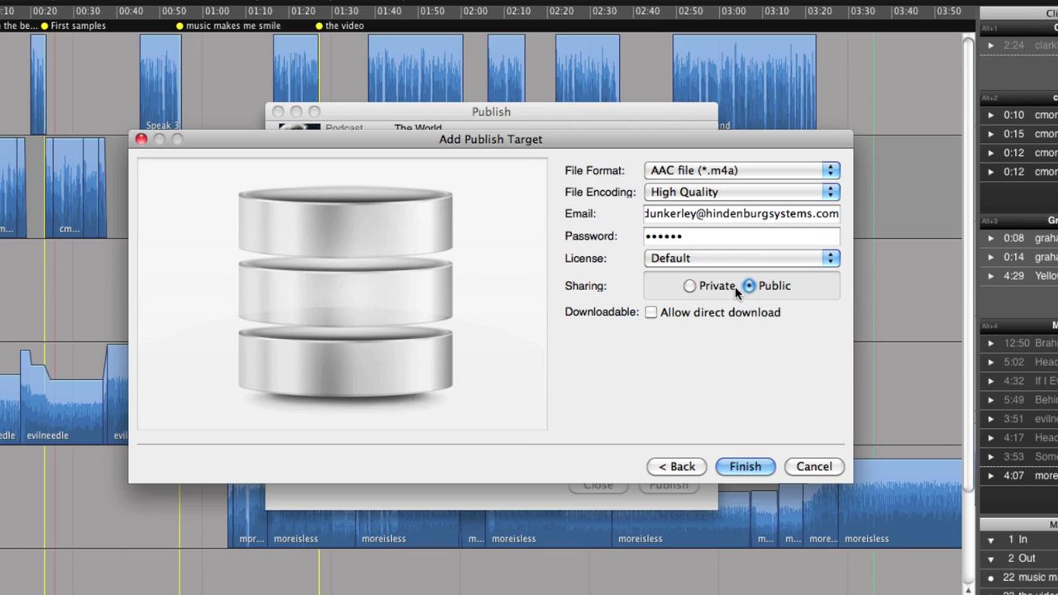
pyautogui.click(688, 286)
pyautogui.click(651, 313)
pyautogui.click(652, 317)
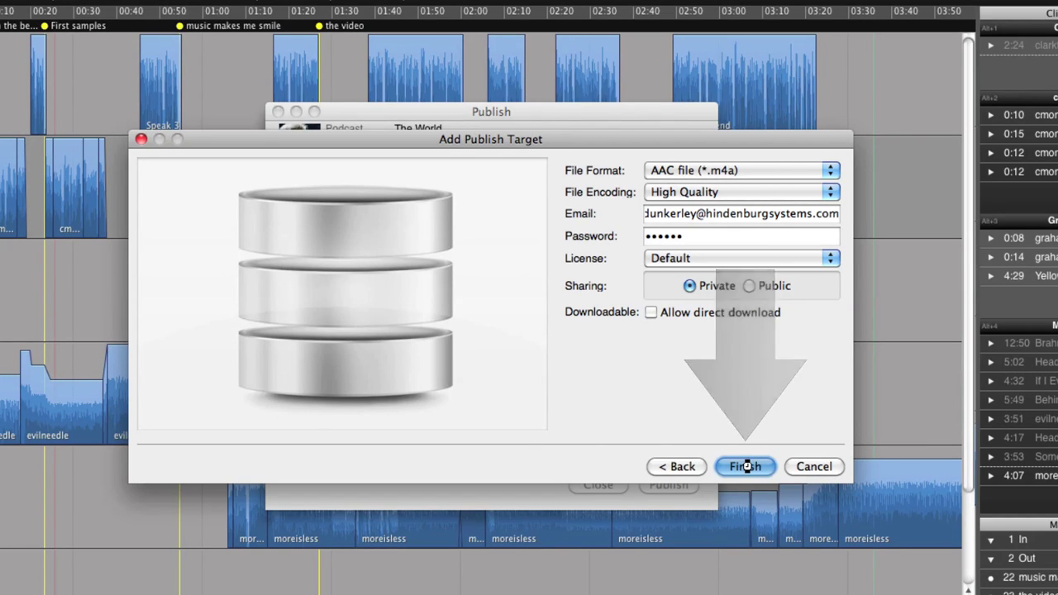
# Save the My Soundcloud target, tick it for publishing, and publish the piece.
pyautogui.click(746, 466)
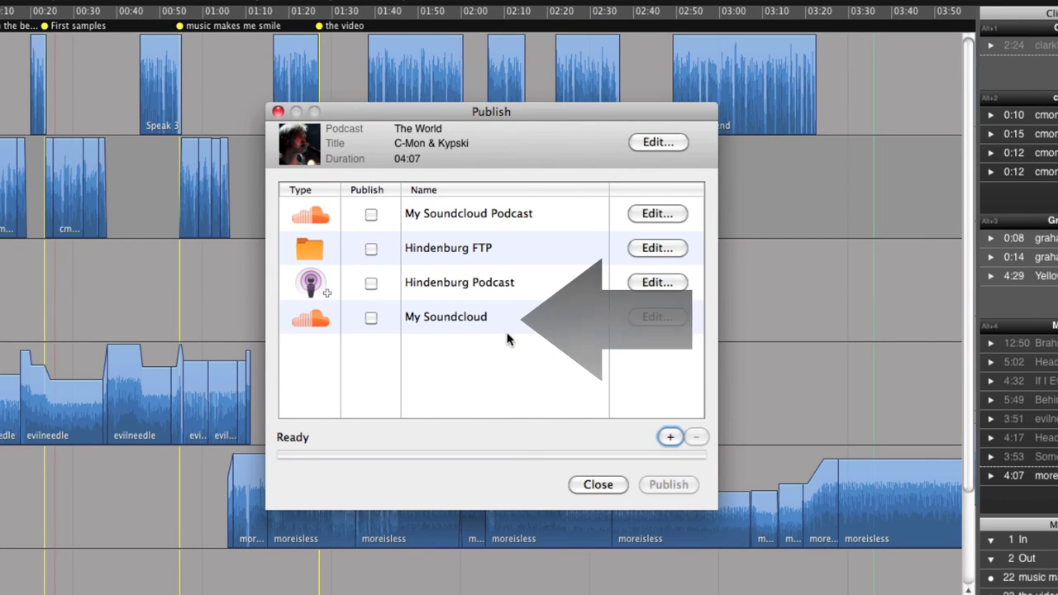
pyautogui.click(371, 319)
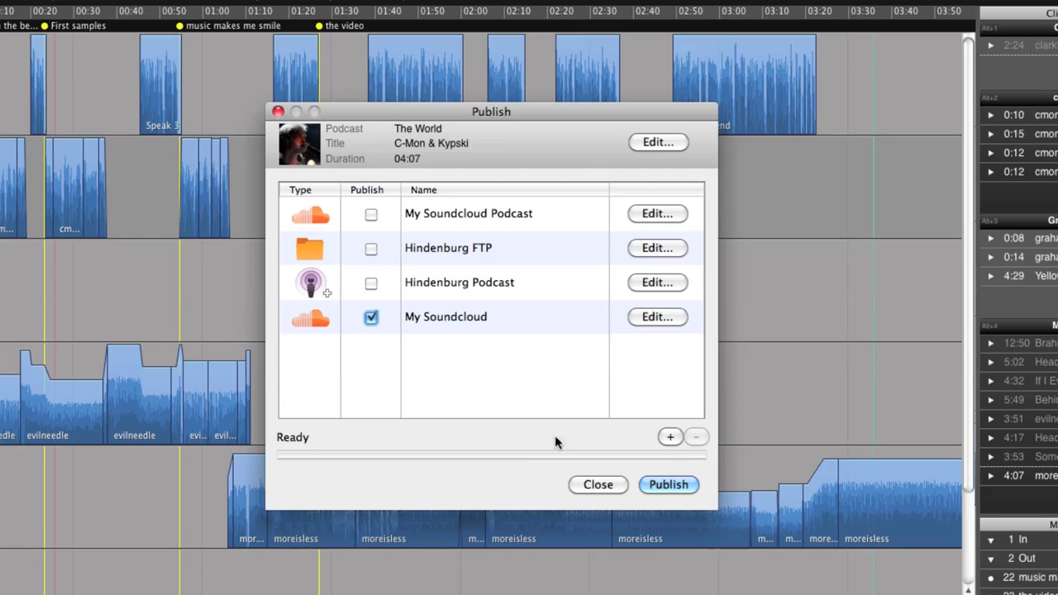
pyautogui.click(671, 490)
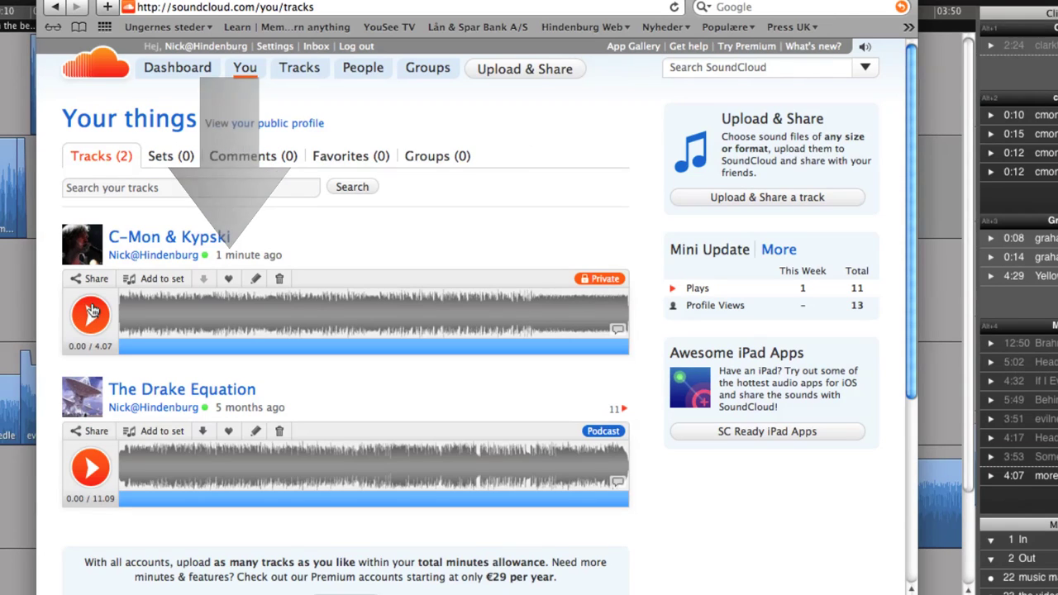
# Play the uploaded C-Mon & Kypski track on SoundCloud, then pause it at 0.11.
pyautogui.click(93, 310)
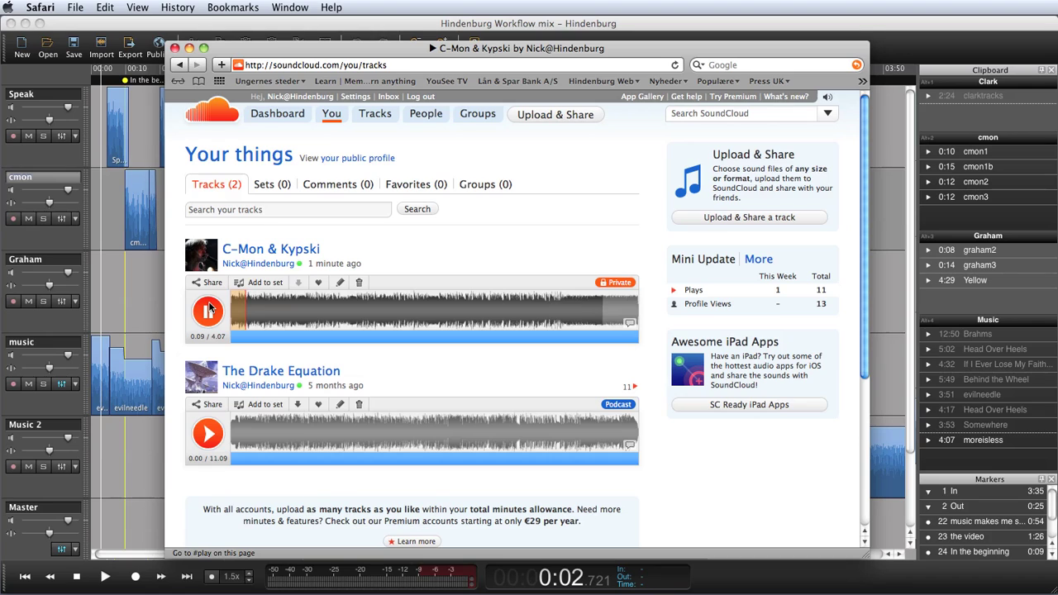
pyautogui.click(209, 308)
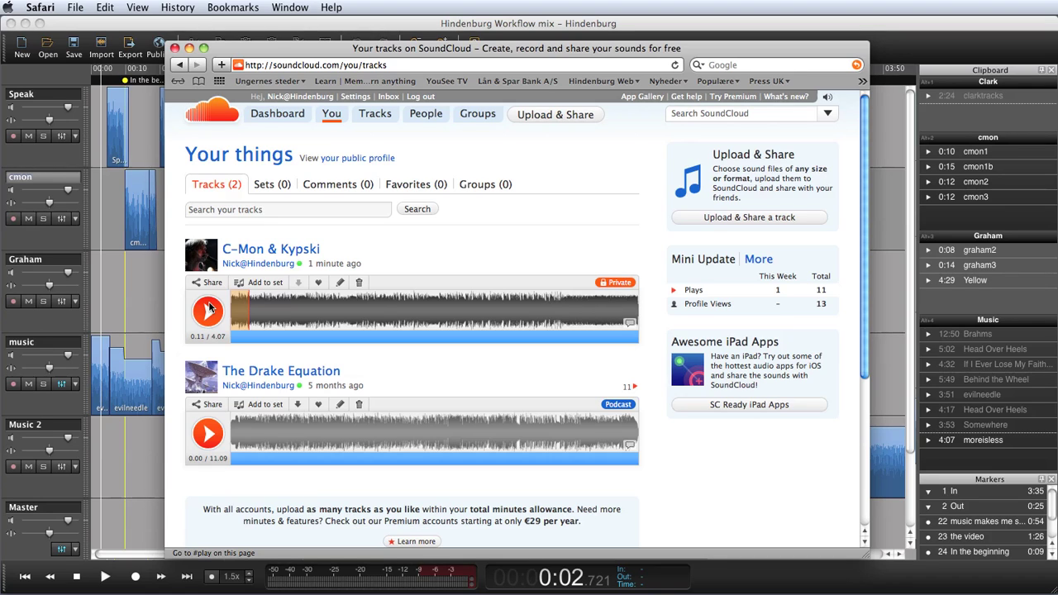